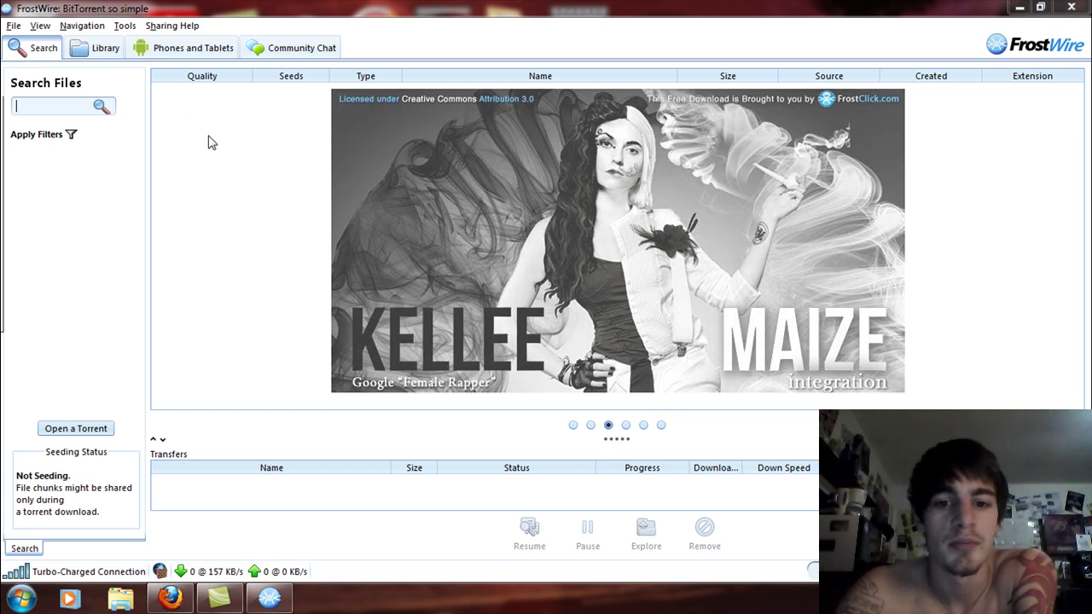
# Step: Open FrostWire's Options from the Tools menu to reach the torrent save-folder settings
pyautogui.click(125, 26)
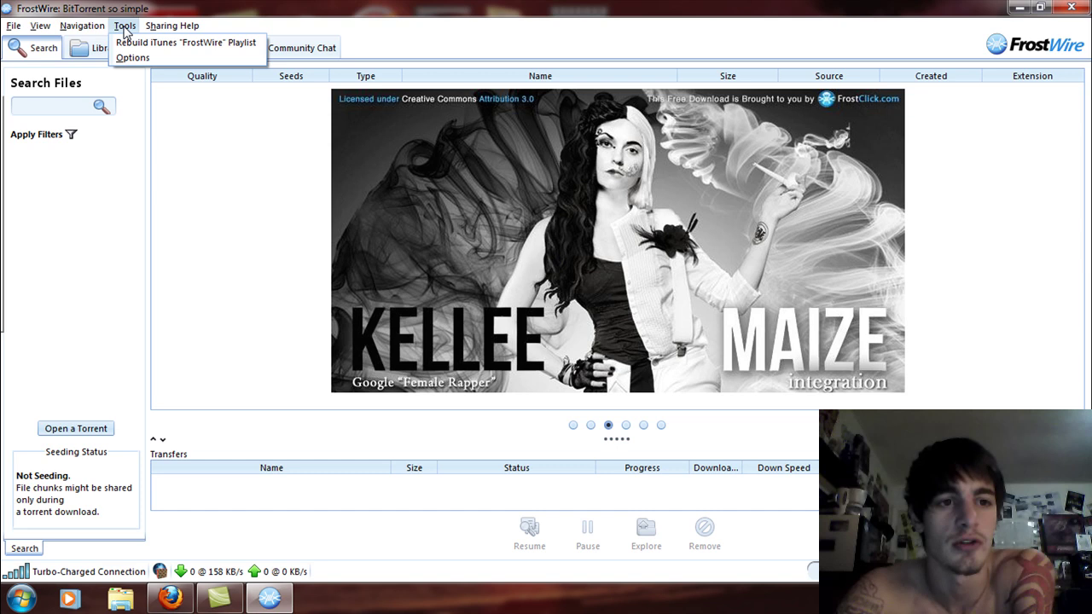
pyautogui.click(141, 58)
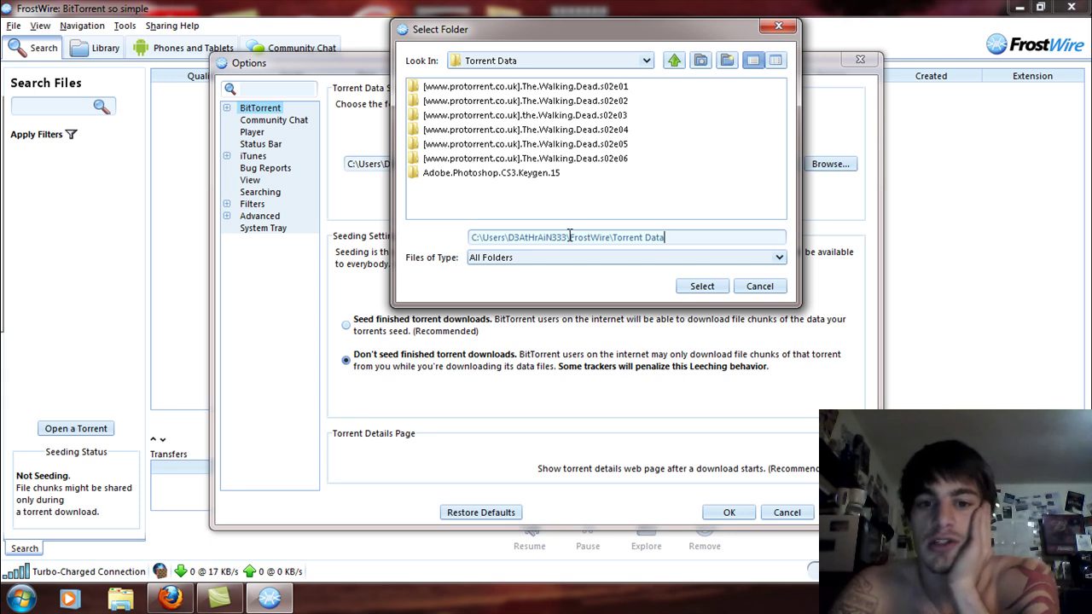
# Step: Set the torrent data save folder to Documents\FrostWire
pyautogui.click(674, 61)
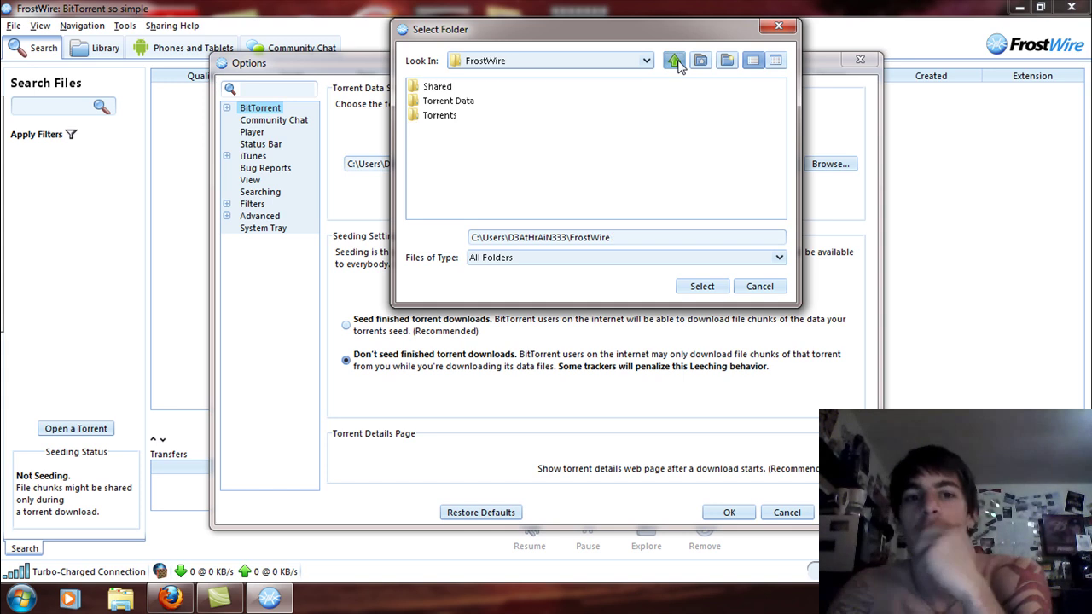
pyautogui.click(676, 61)
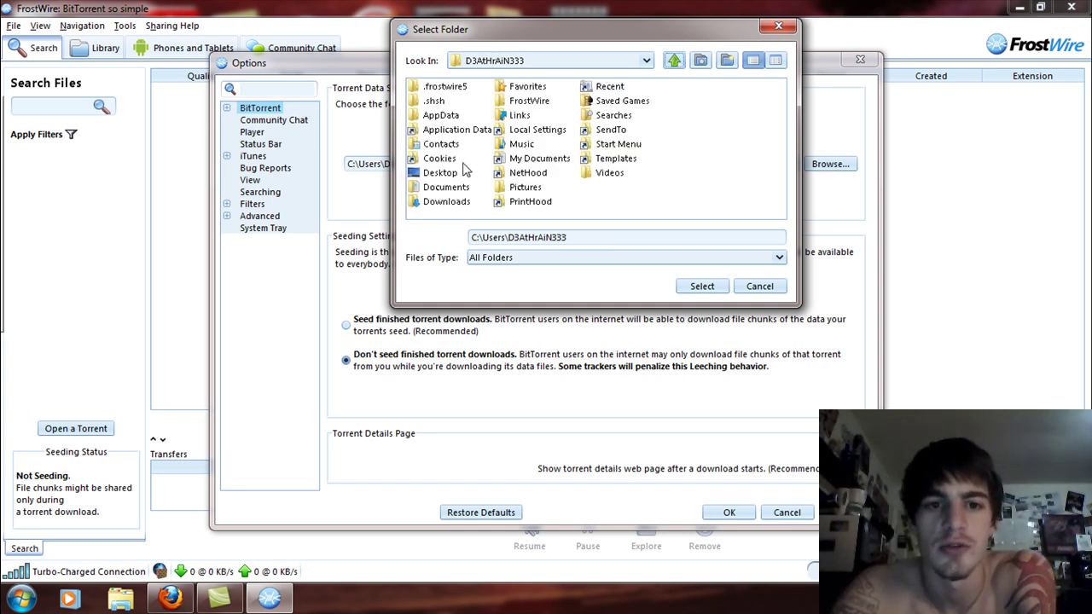
pyautogui.click(448, 189)
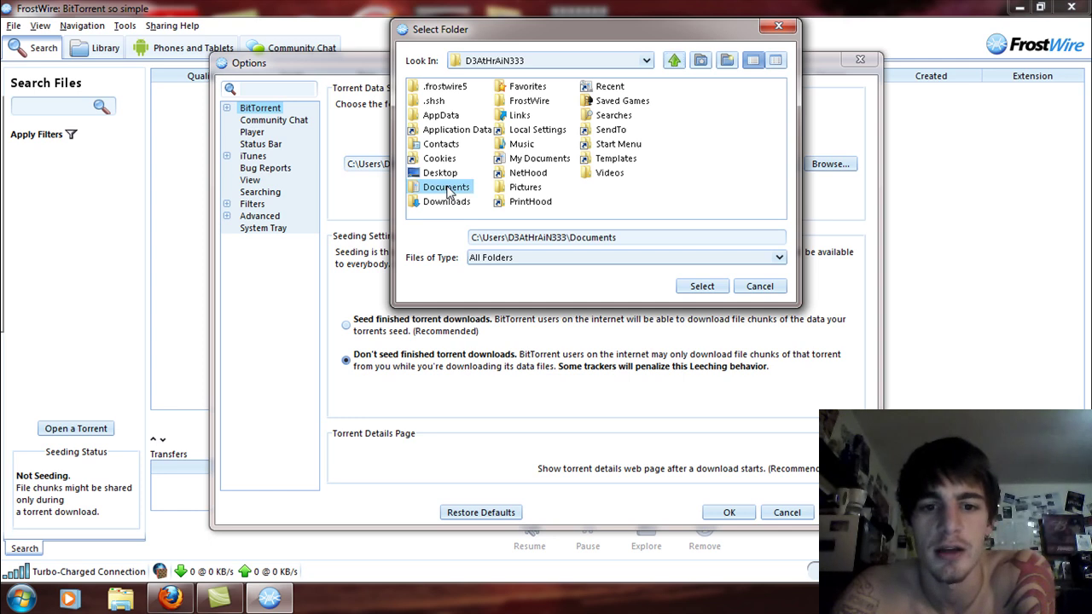
pyautogui.doubleClick(448, 188)
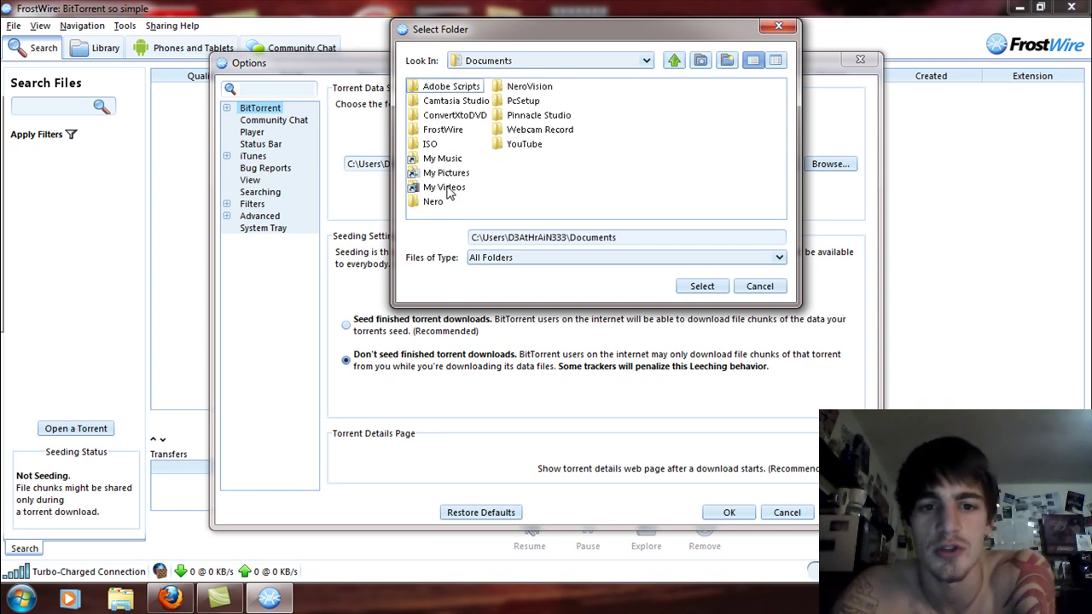
pyautogui.click(443, 129)
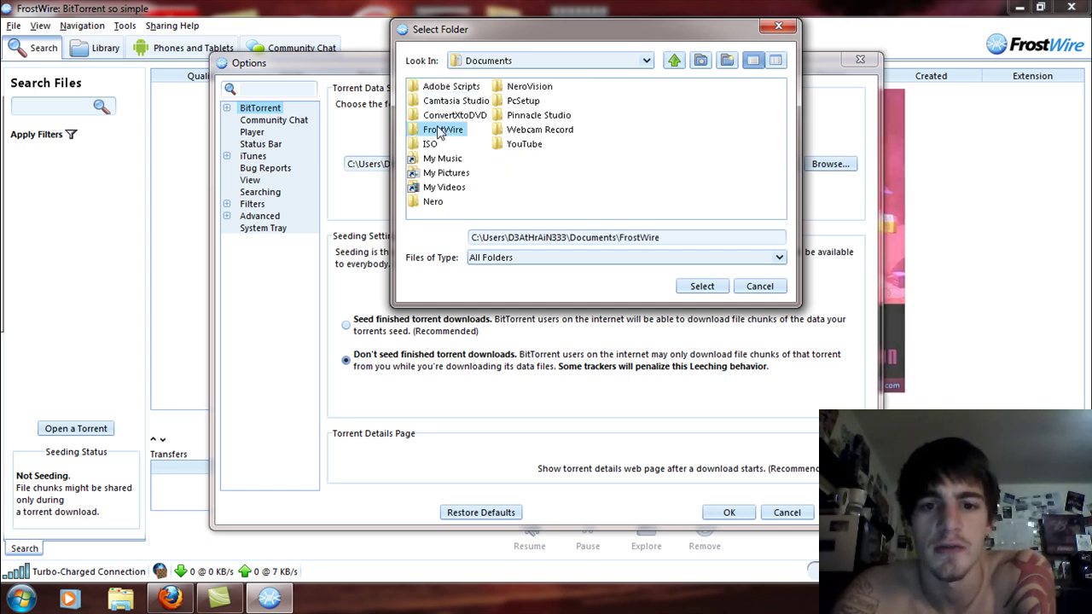
pyautogui.click(710, 286)
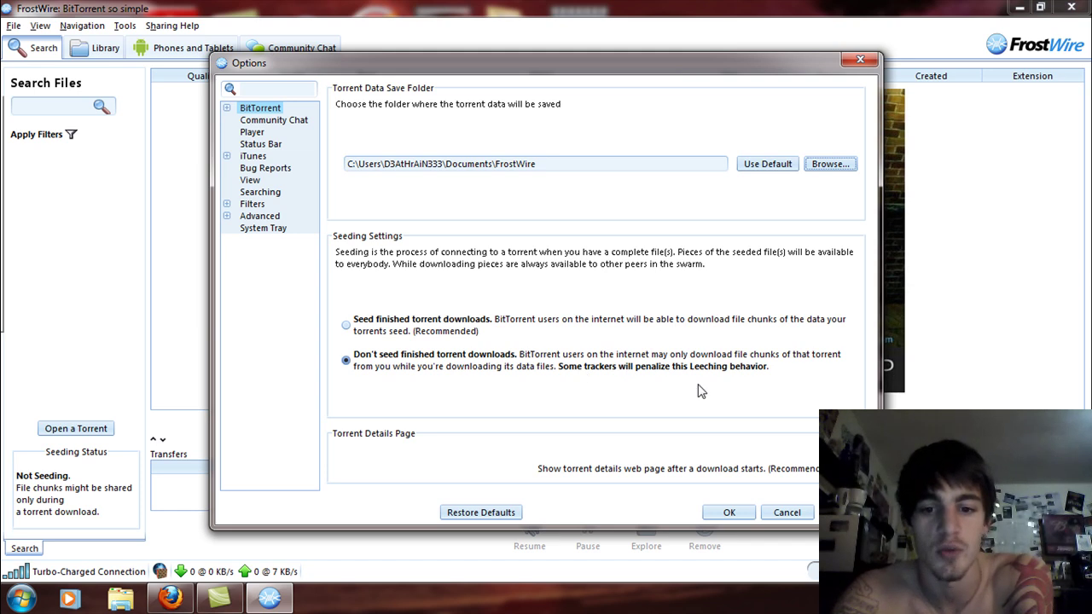
# Step: Enable 'Seed finished torrent downloads' and switch to the Community Chat page
pyautogui.click(346, 326)
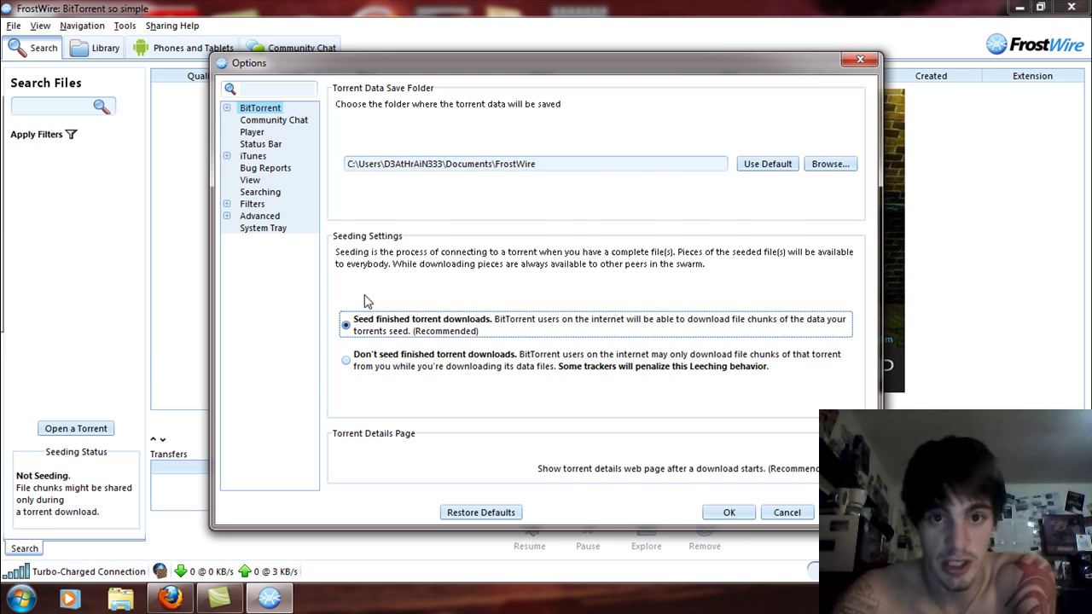
pyautogui.click(277, 123)
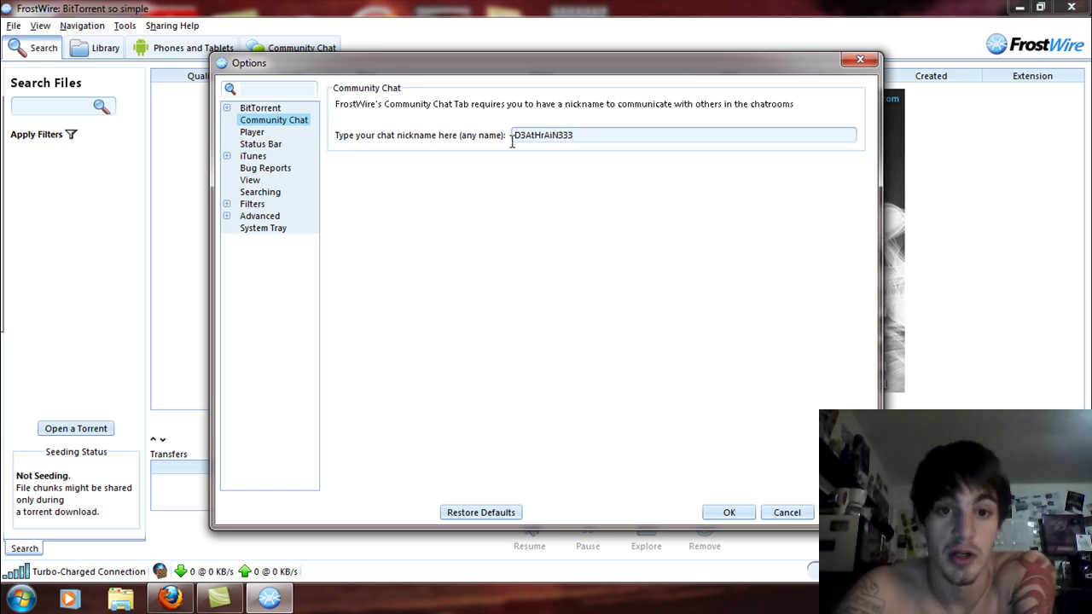
# Step: Look over the Player and Status Bar pages, ending on the iTunes settings
pyautogui.click(254, 134)
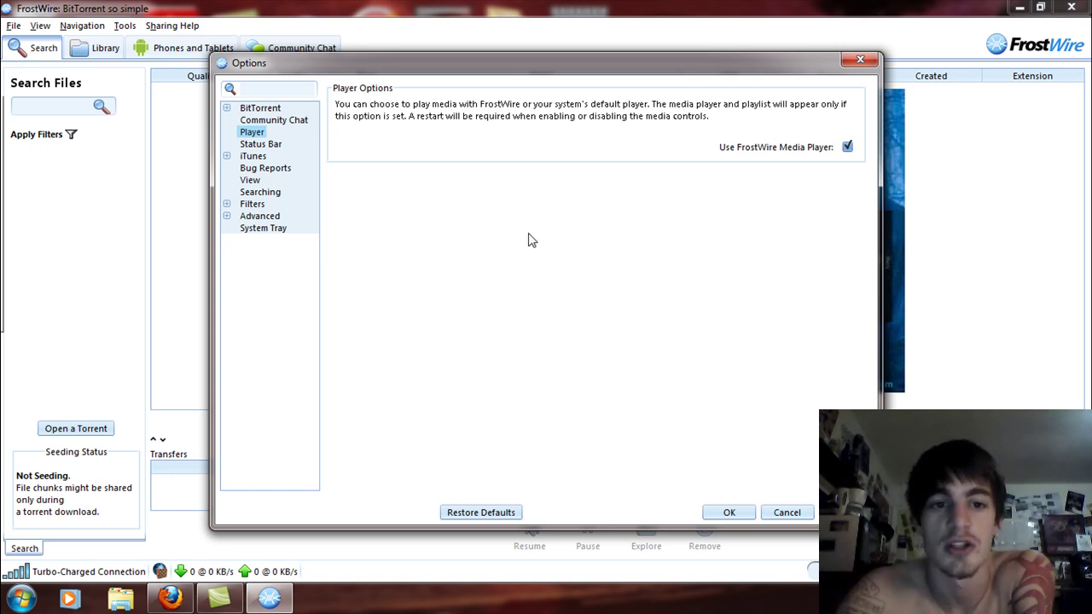
pyautogui.click(260, 146)
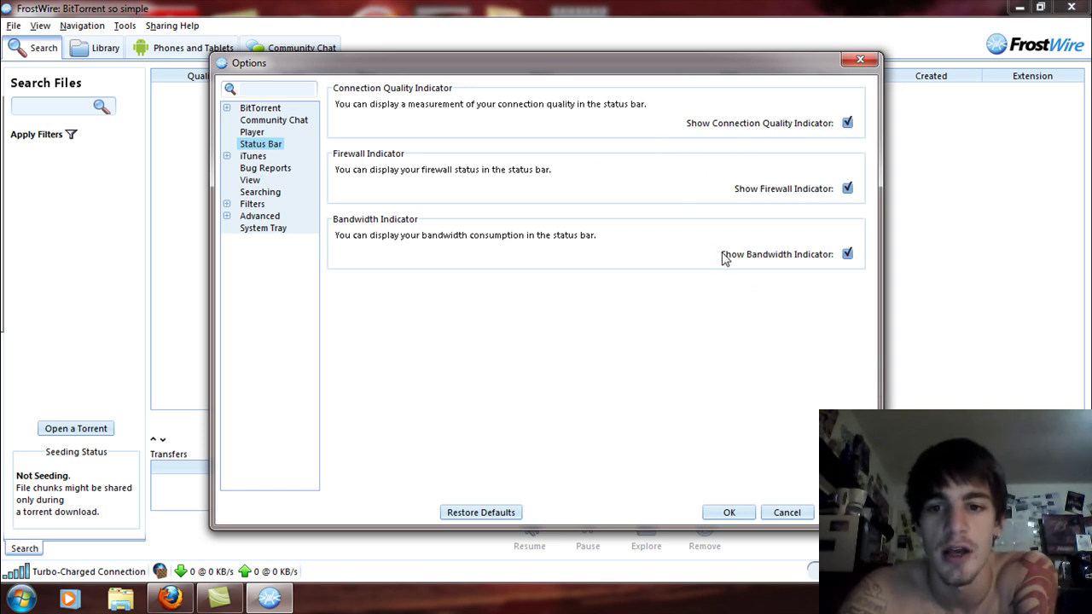
pyautogui.click(247, 159)
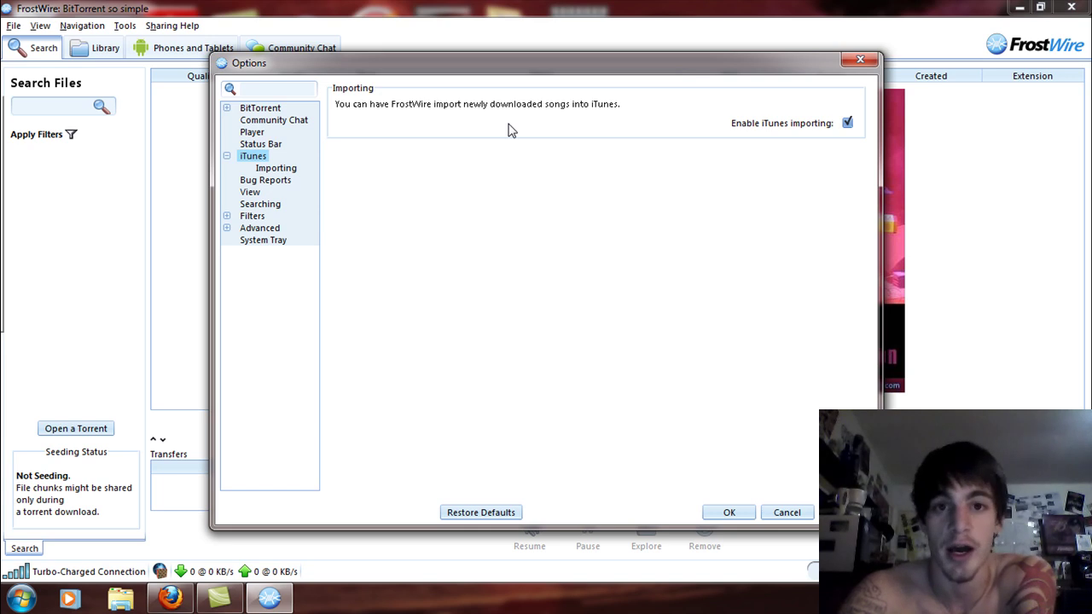
# Step: Review the iTunes Importing and Bug Reports pages, ending on the View settings
pyautogui.click(278, 169)
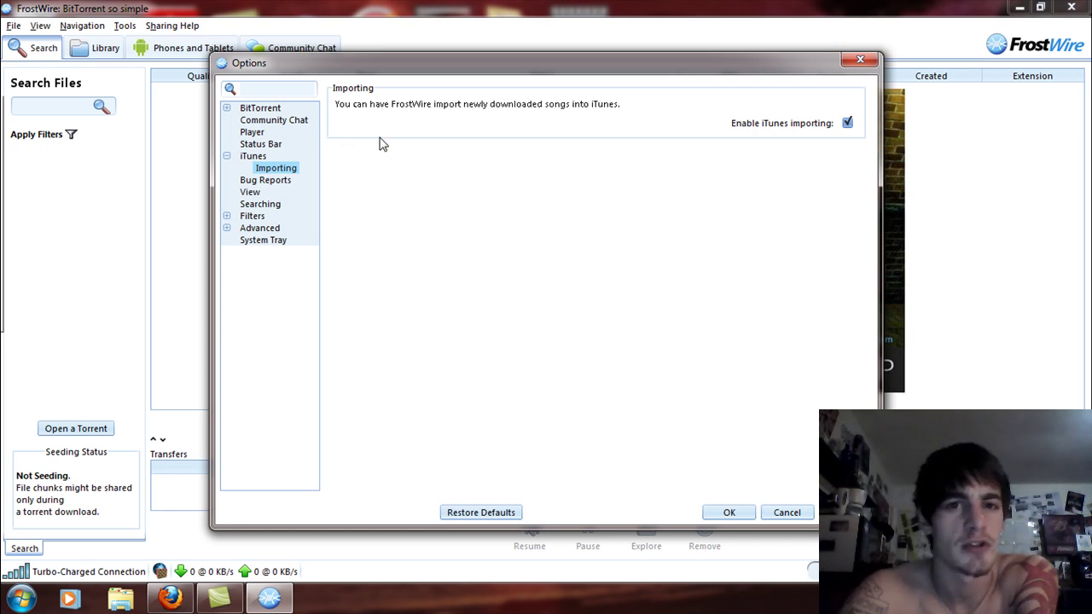
pyautogui.click(275, 184)
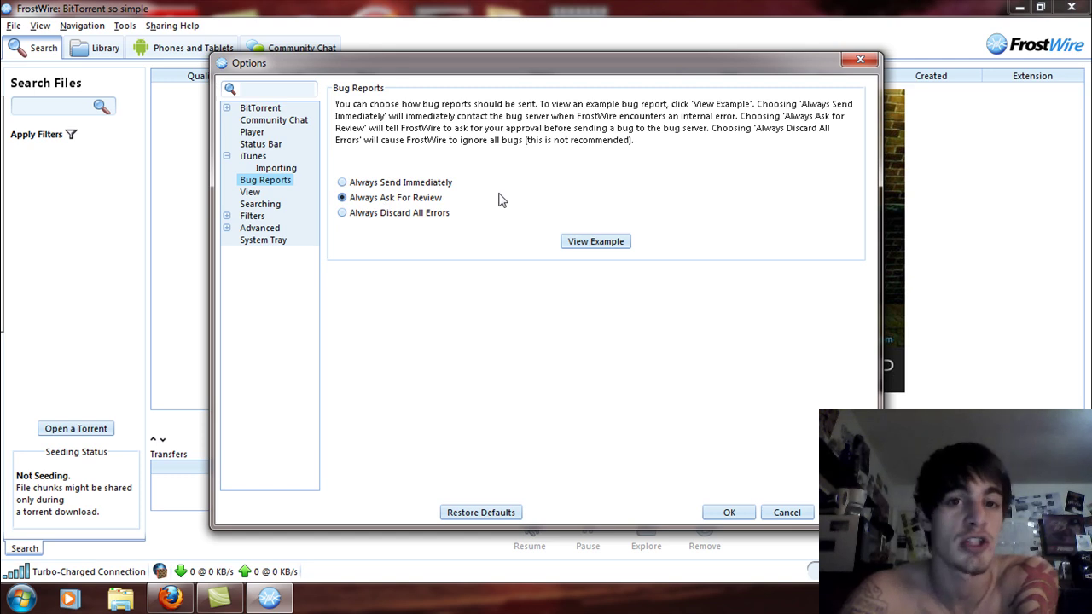
pyautogui.click(259, 195)
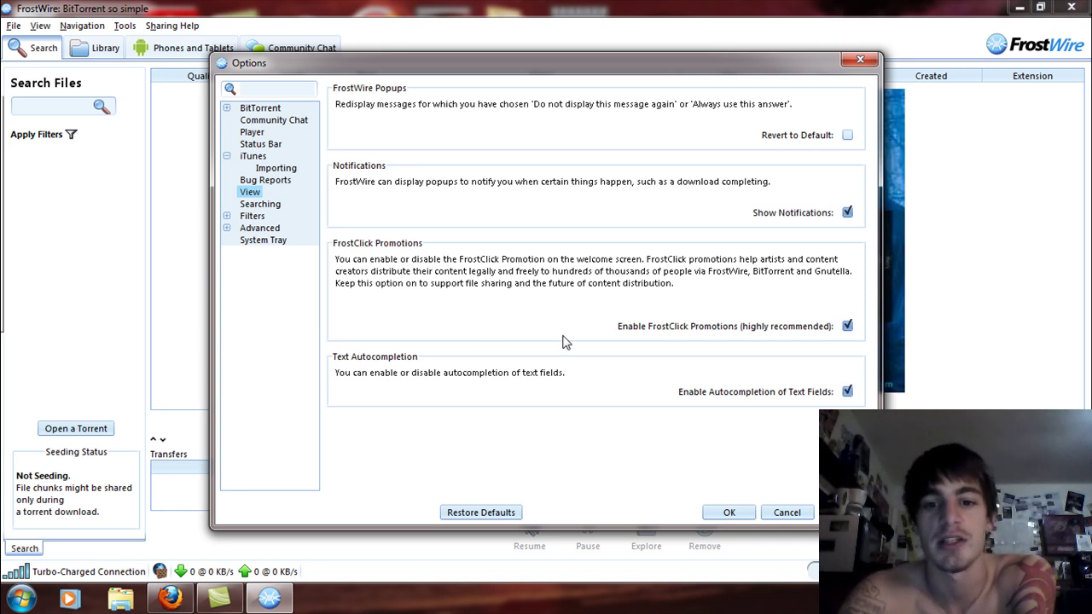
# Step: Reposition the Options window and show the Searching settings
pyautogui.moveTo(614, 72); pyautogui.dragTo(582, 461)
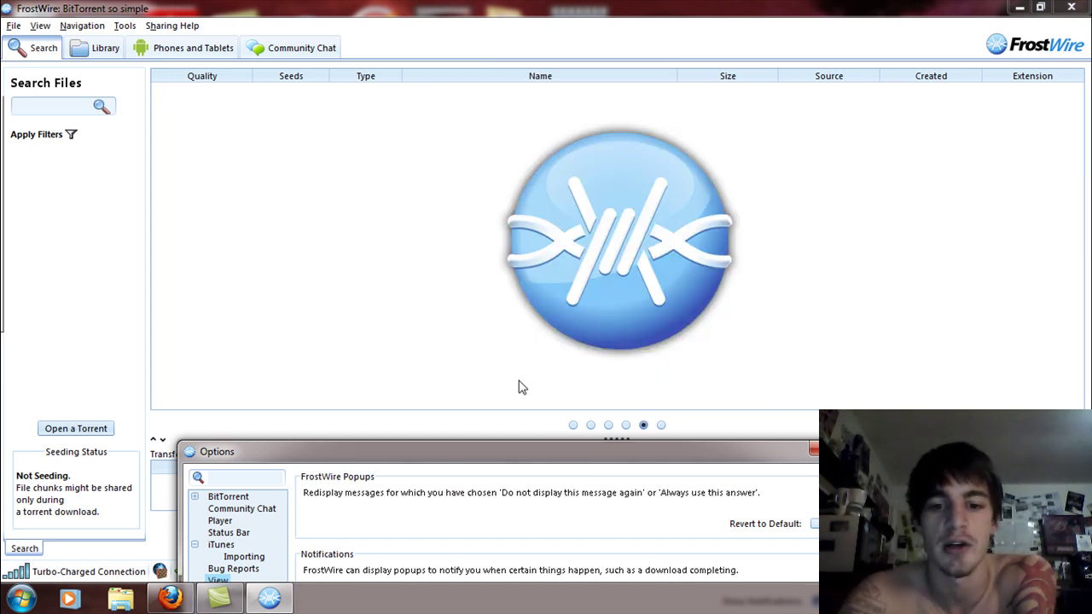
pyautogui.moveTo(584, 451); pyautogui.dragTo(608, 85)
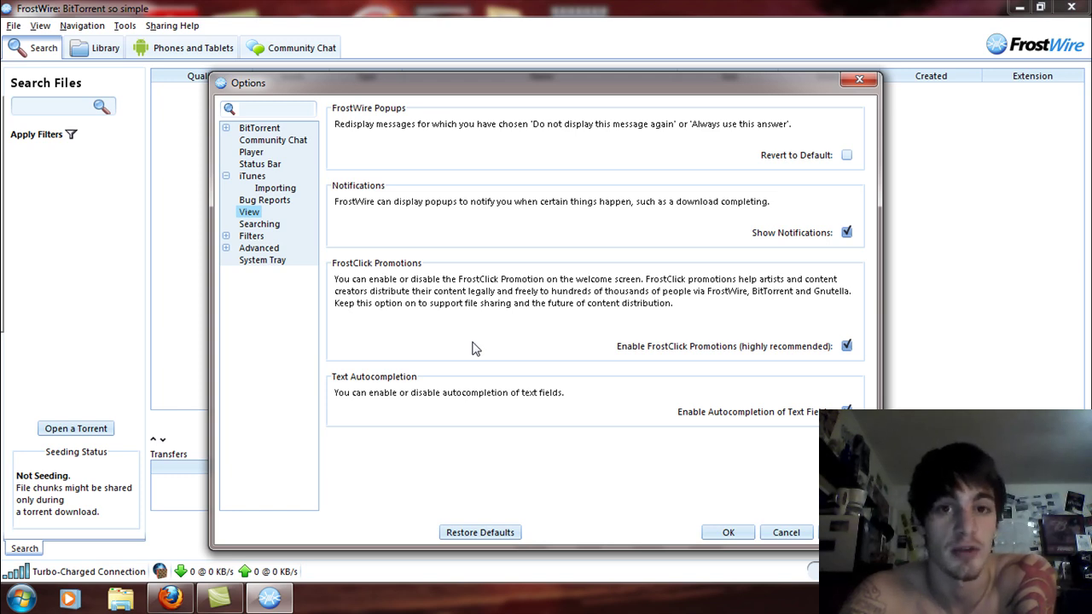
pyautogui.click(267, 227)
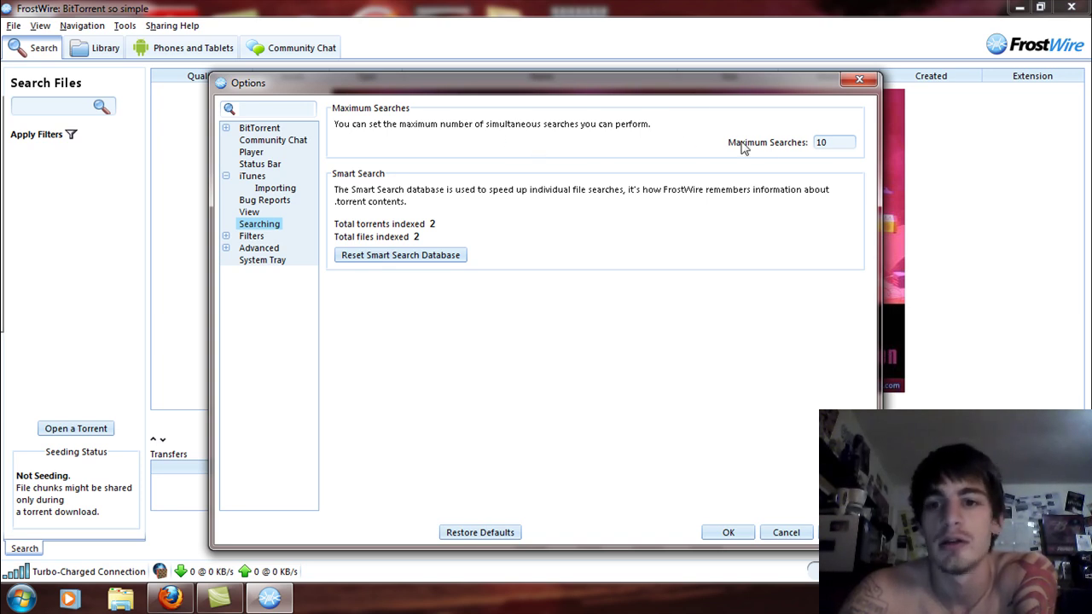
# Step: Adjust the window position and clear the Maximum Searches value of 10
pyautogui.moveTo(704, 100); pyautogui.dragTo(695, 183)
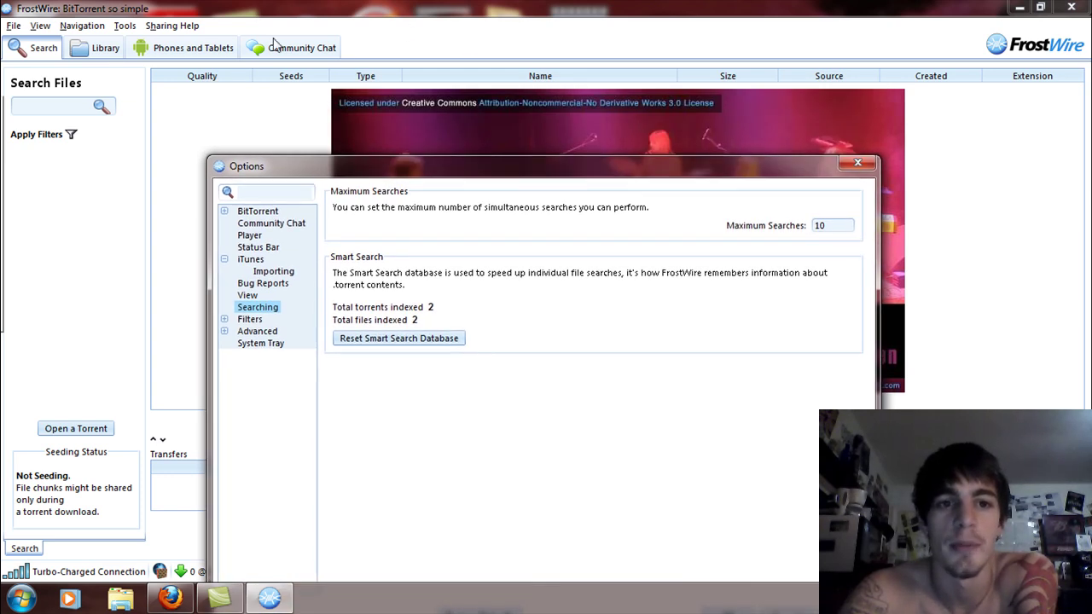
pyautogui.click(64, 109)
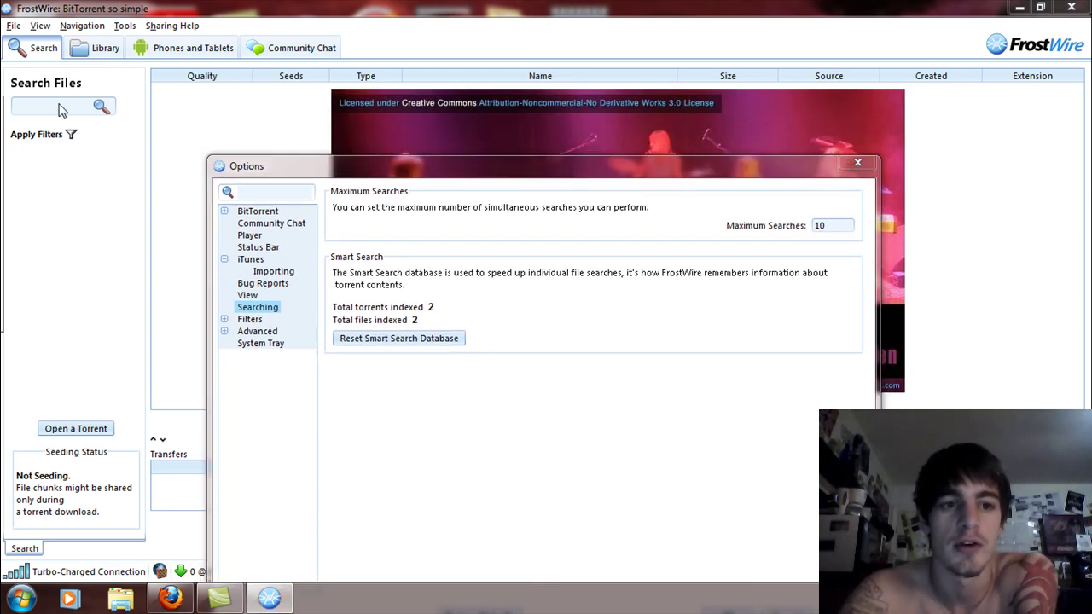
pyautogui.moveTo(535, 172); pyautogui.dragTo(503, 62)
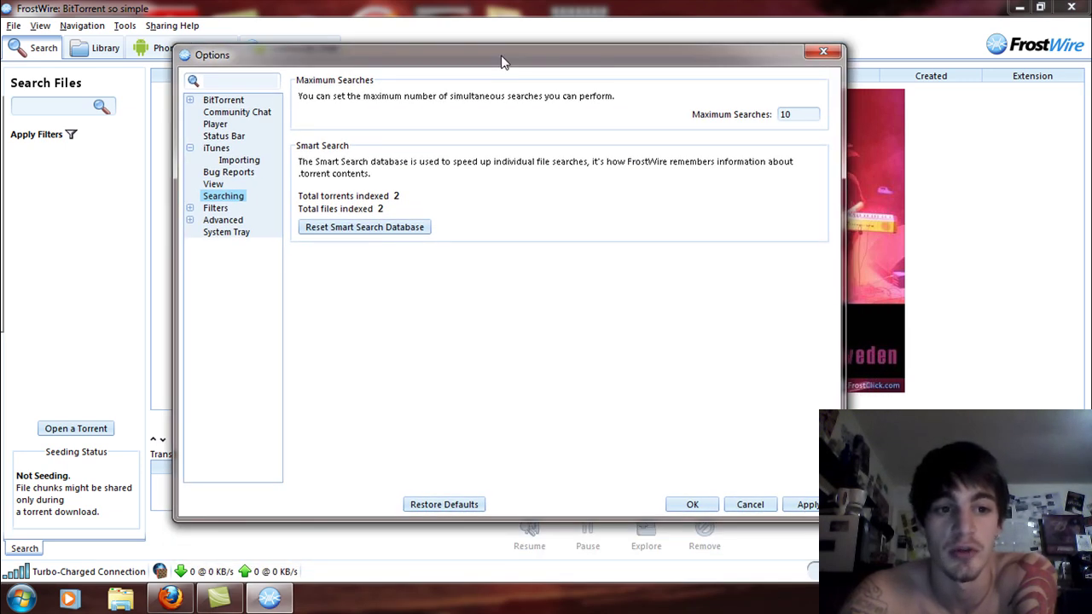
pyautogui.moveTo(449, 58); pyautogui.dragTo(449, 123)
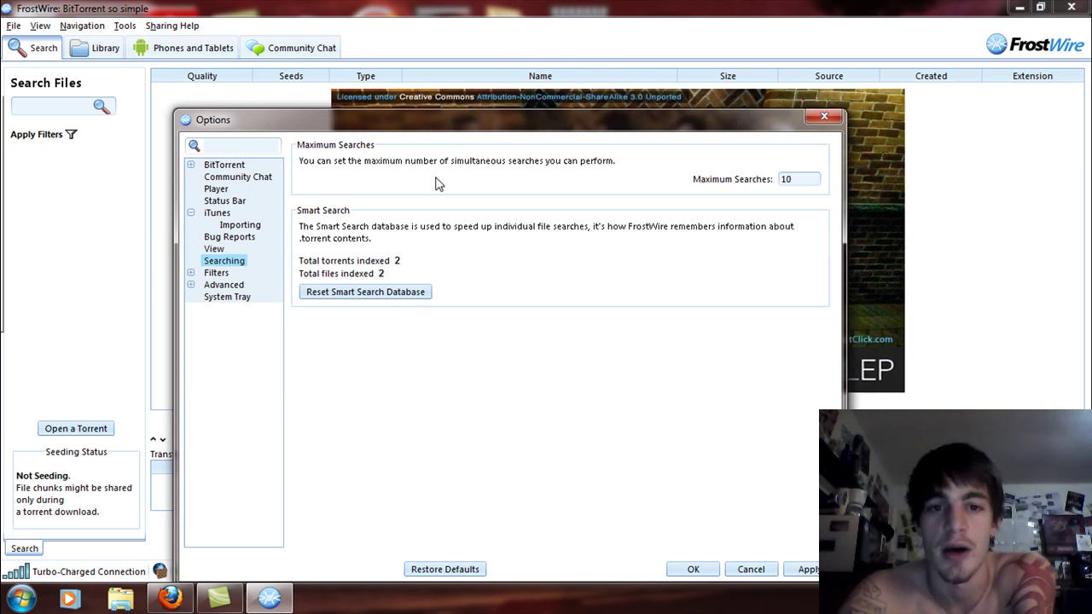
pyautogui.moveTo(506, 127); pyautogui.dragTo(515, 60)
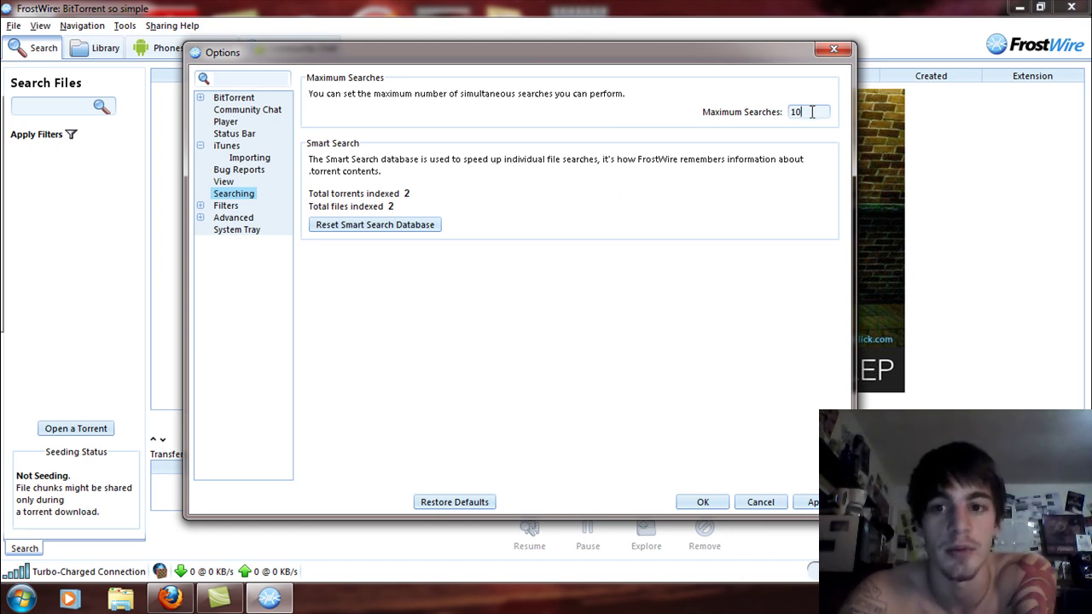
pyautogui.press('BackSpace')
pyautogui.press('BackSpace')
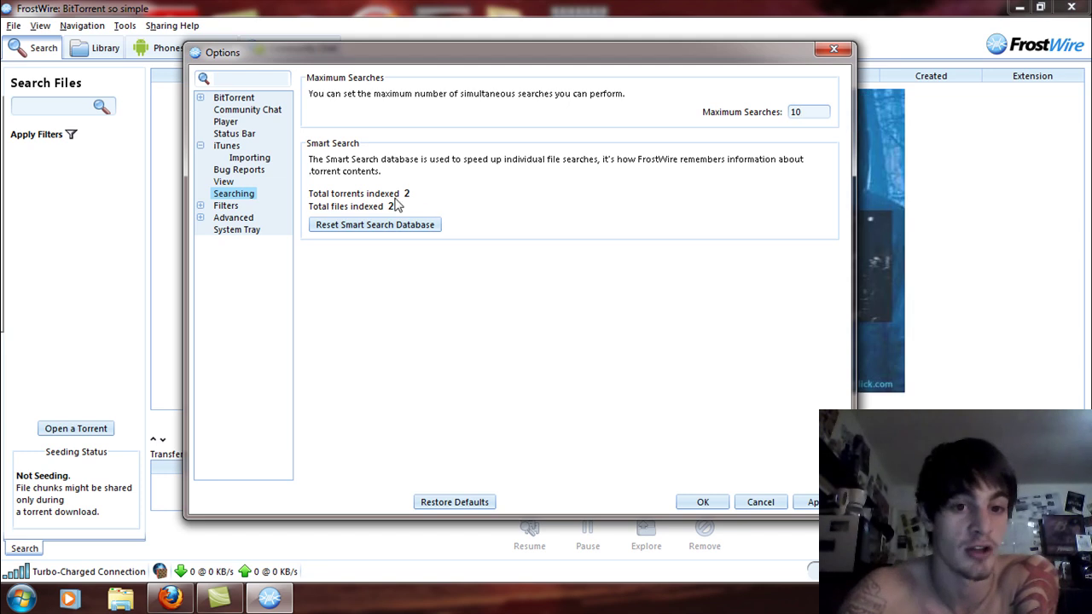
# Step: On the Filters page, try typing filter words 'nu' and 'boo', then erase them
pyautogui.click(224, 207)
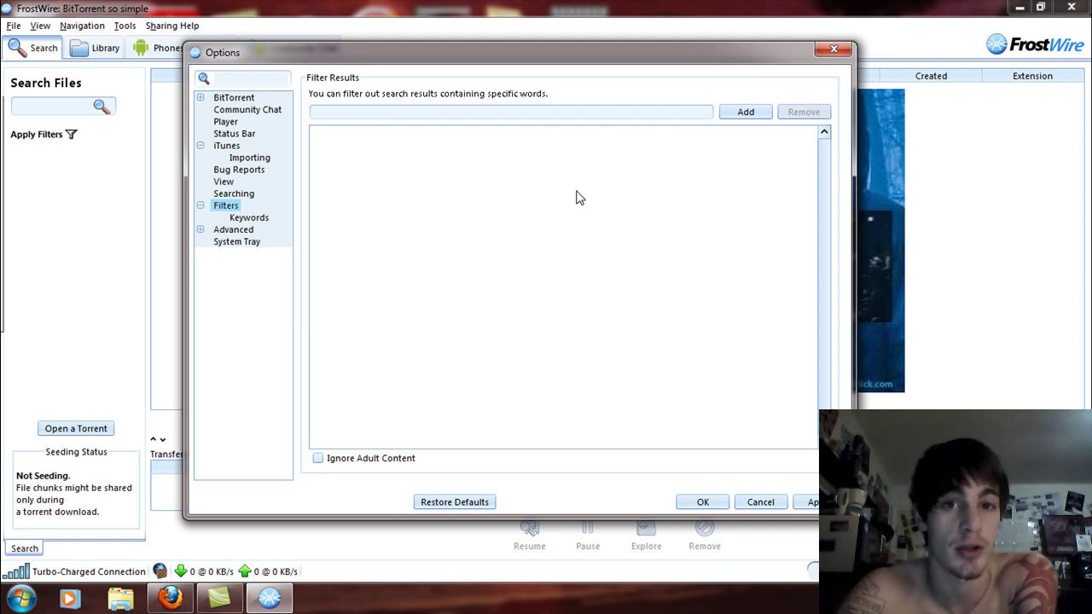
pyautogui.click(550, 111)
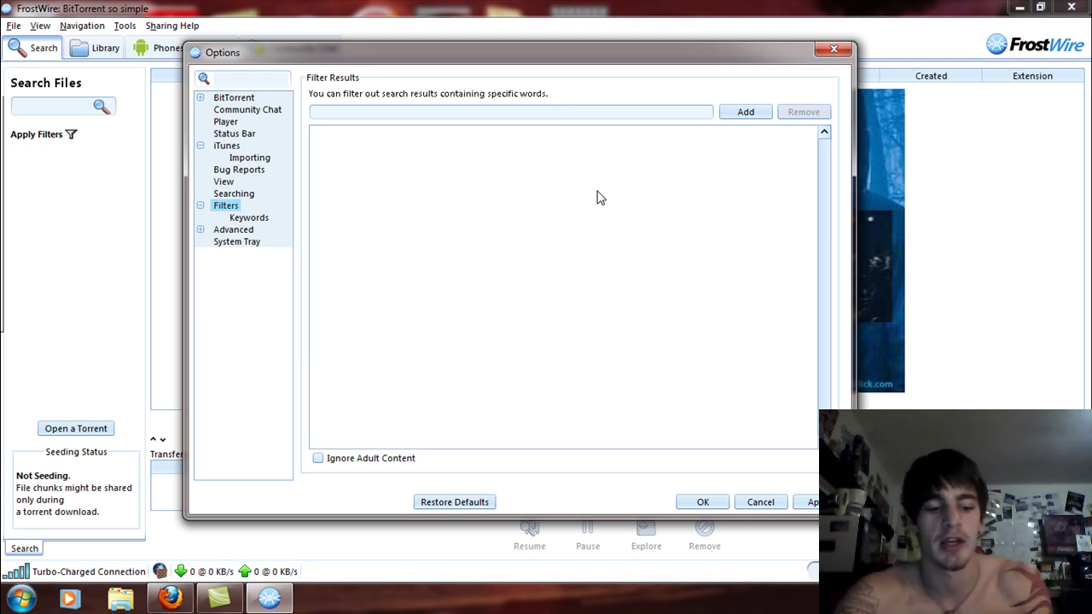
pyautogui.write('nu')
pyautogui.press('BackSpace')
pyautogui.press('BackSpace')
pyautogui.write('boo')
pyautogui.press('BackSpace')
pyautogui.press('BackSpace')
pyautogui.press('BackSpace')
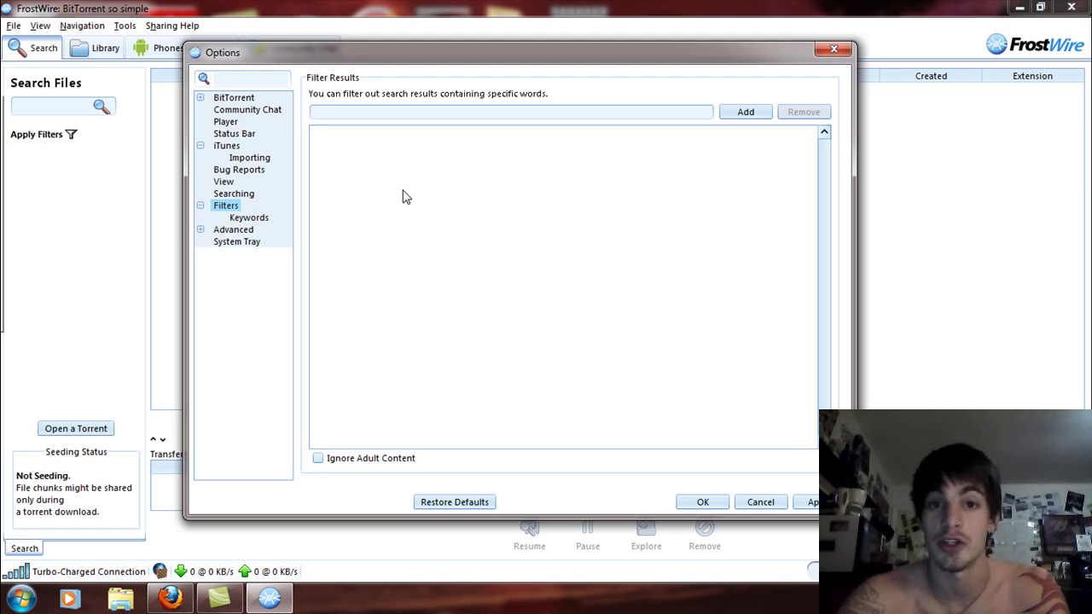
# Step: Show the Keywords filter page with no filtered words listed
pyautogui.click(245, 220)
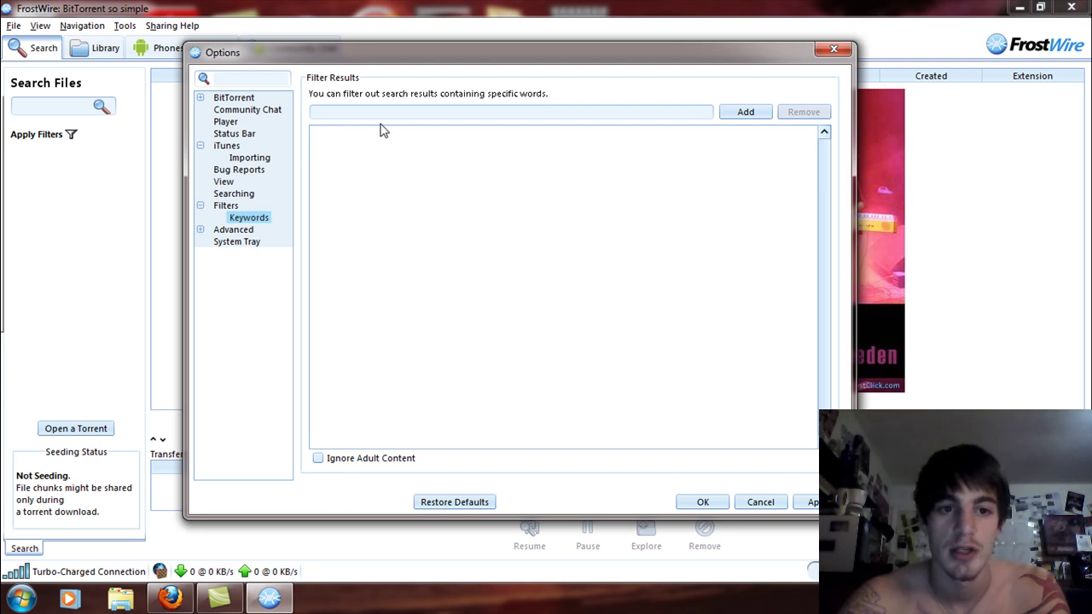
pyautogui.click(226, 211)
pyautogui.click(243, 218)
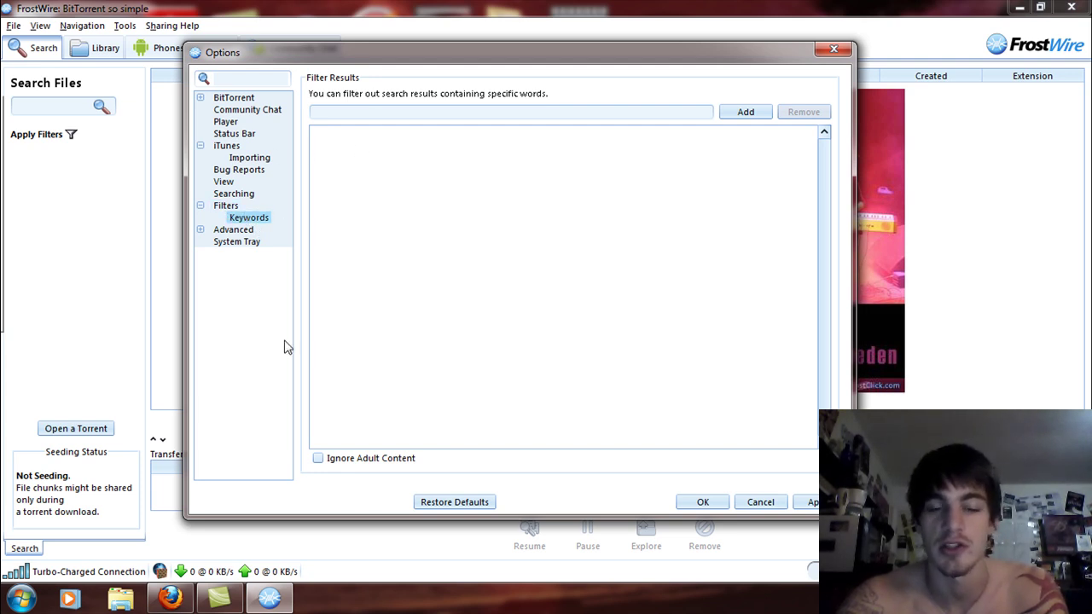
# Step: Review Advanced Updates, Firewall, Proxy and Network Interface, ending on System Boot with startup off
pyautogui.click(220, 233)
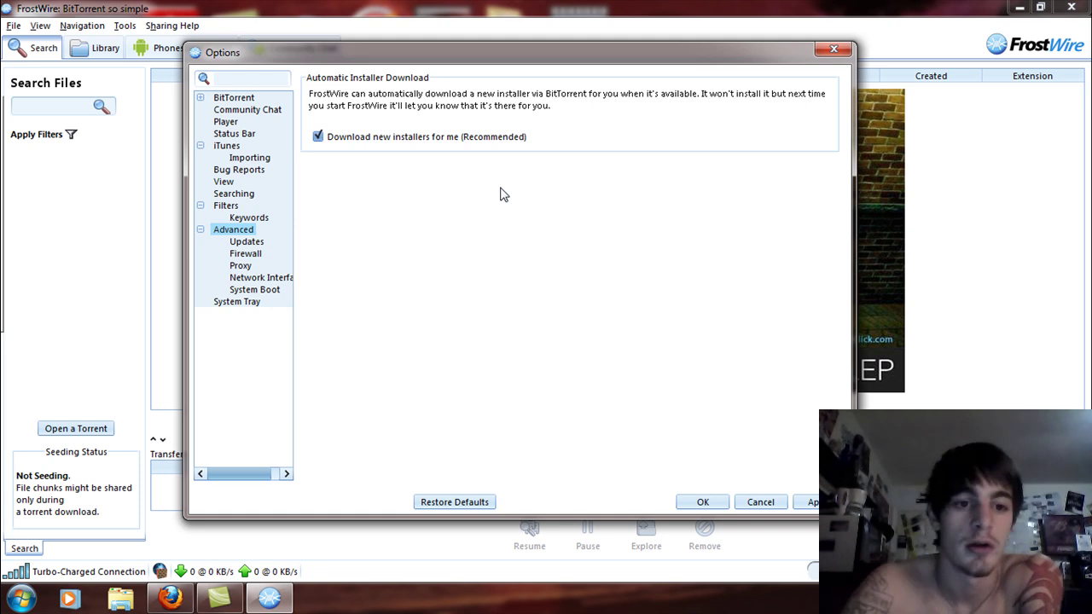
pyautogui.click(248, 242)
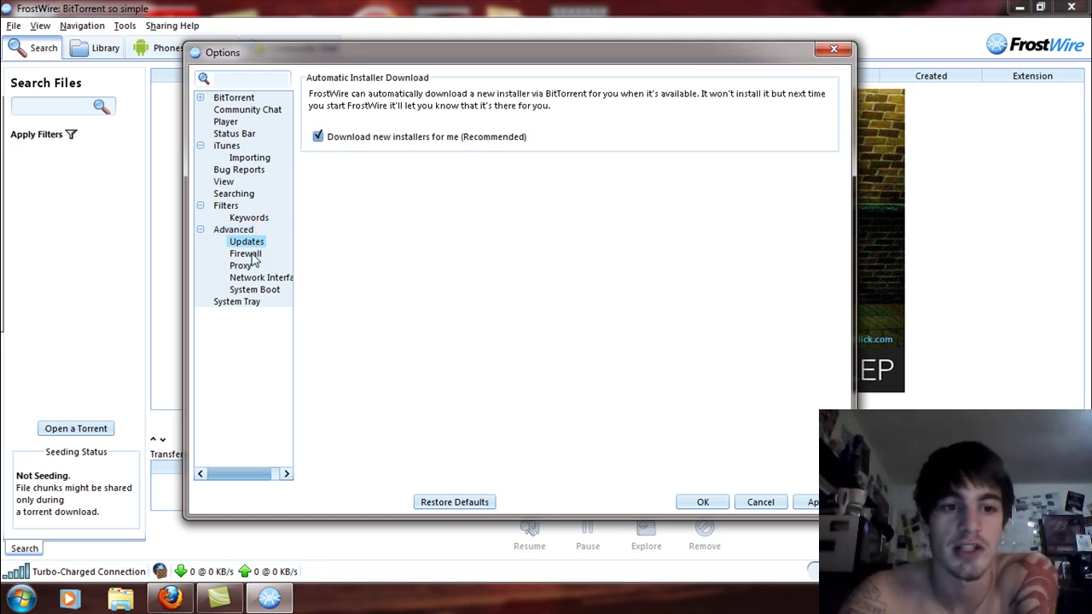
pyautogui.click(247, 255)
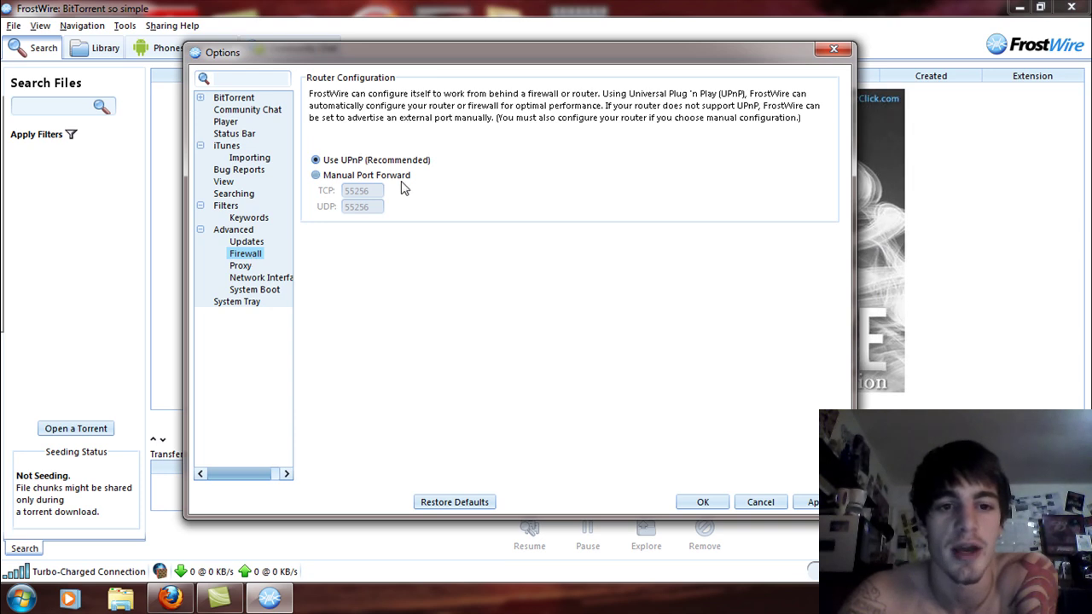
pyautogui.click(241, 268)
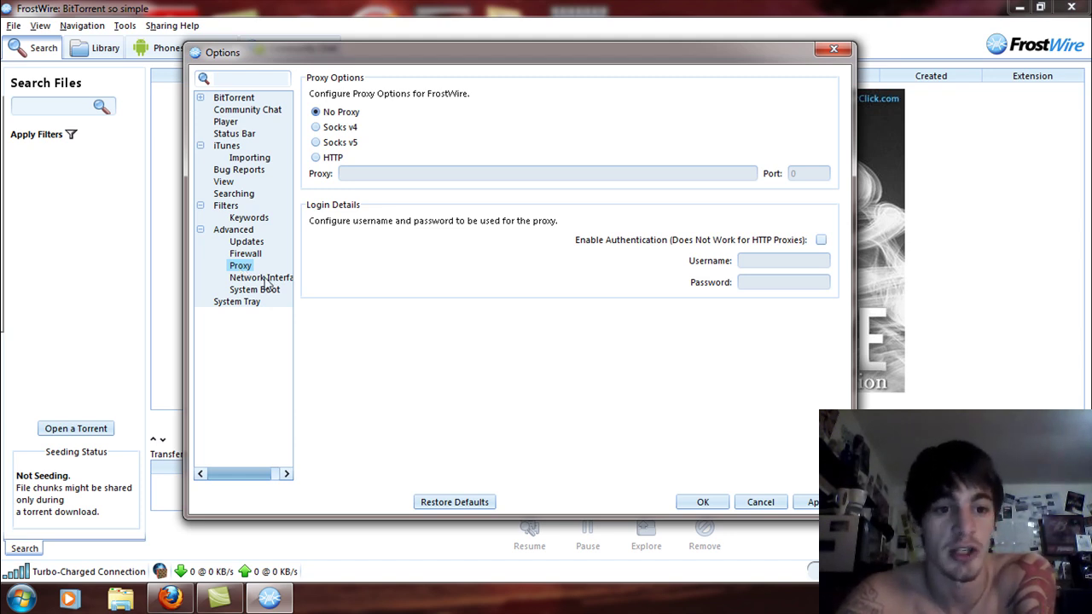
pyautogui.click(262, 278)
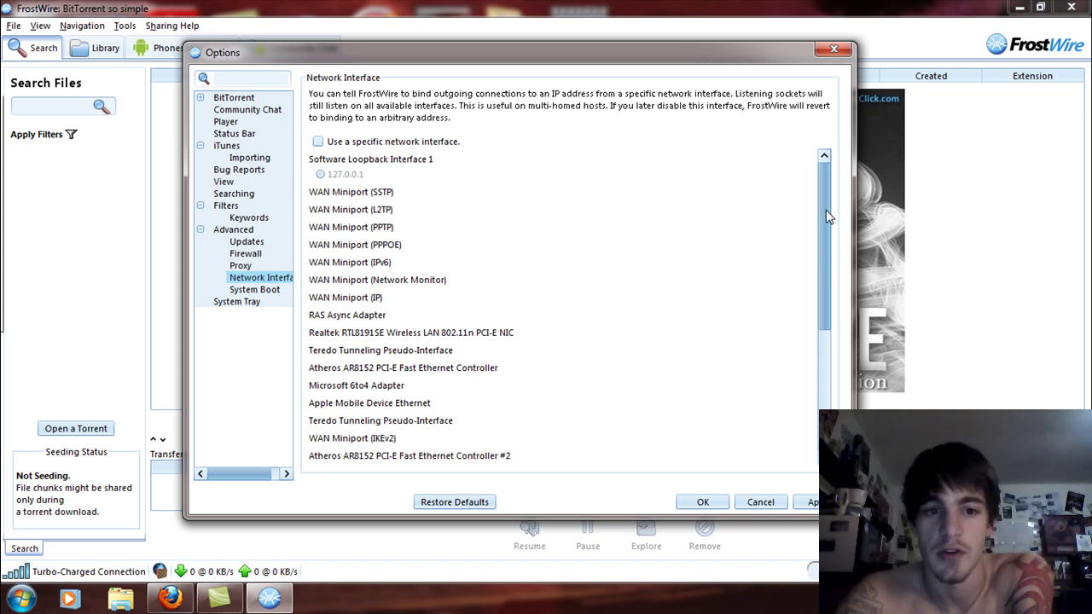
pyautogui.moveTo(823, 209); pyautogui.dragTo(818, 169)
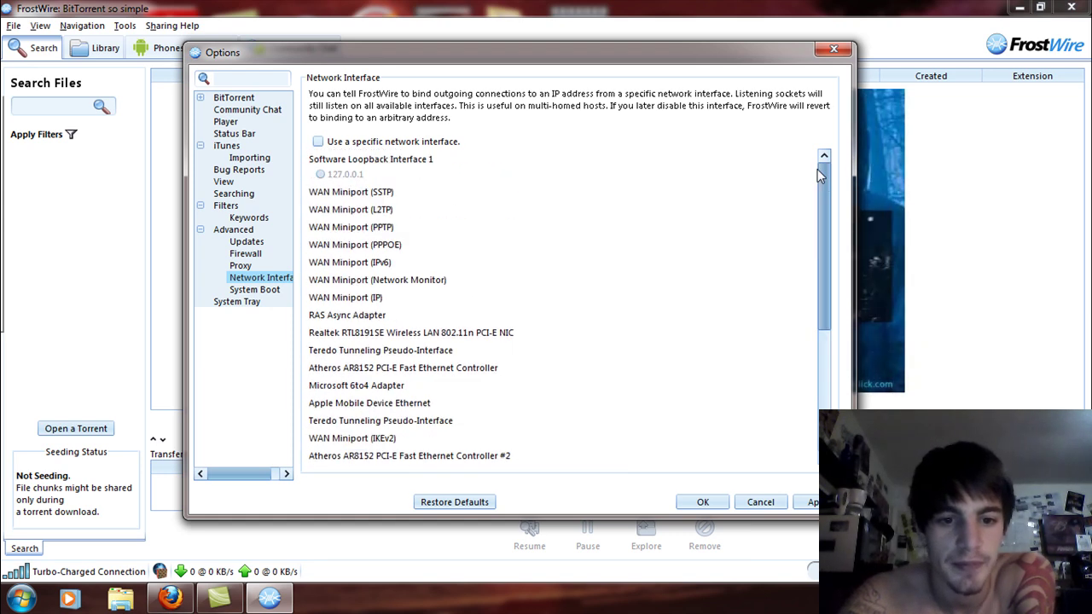
pyautogui.click(256, 290)
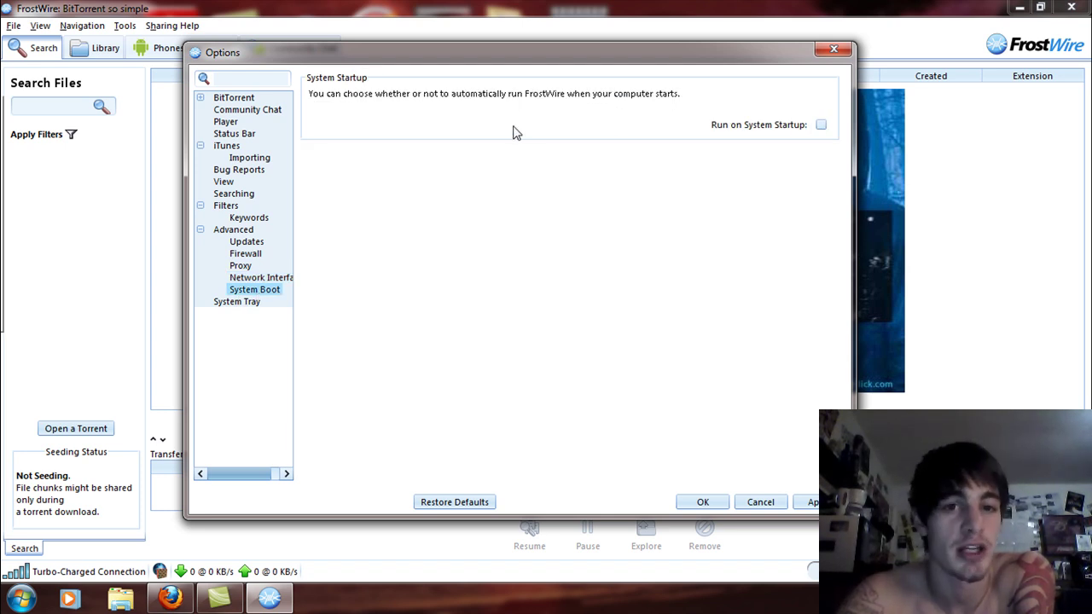
# Step: Leave the System Tray close prompt off, then apply all options and acknowledge the restart notice
pyautogui.moveTo(641, 58); pyautogui.dragTo(651, 52)
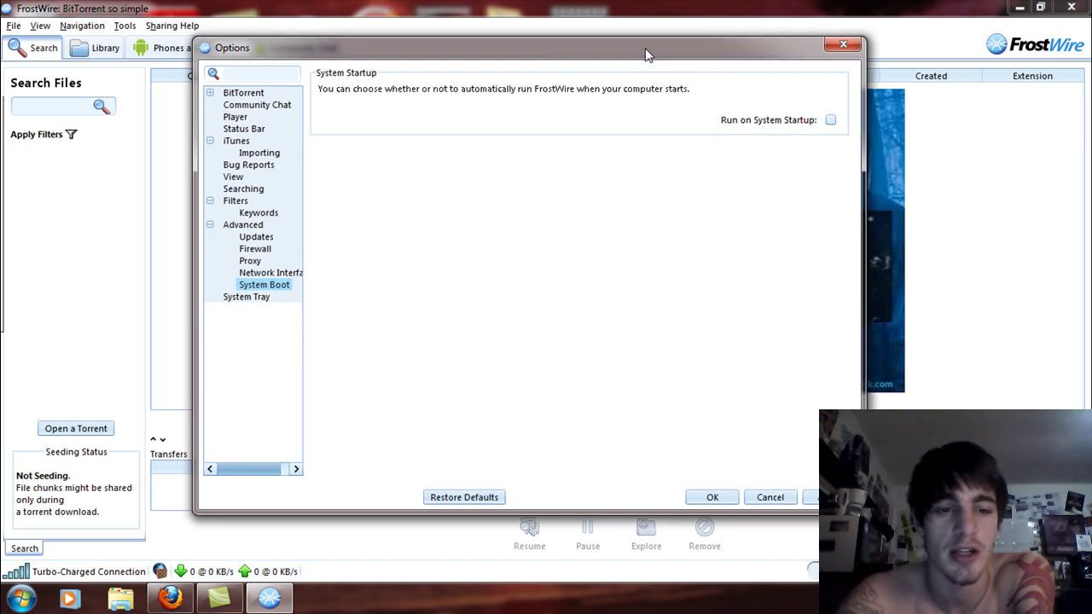
pyautogui.click(243, 297)
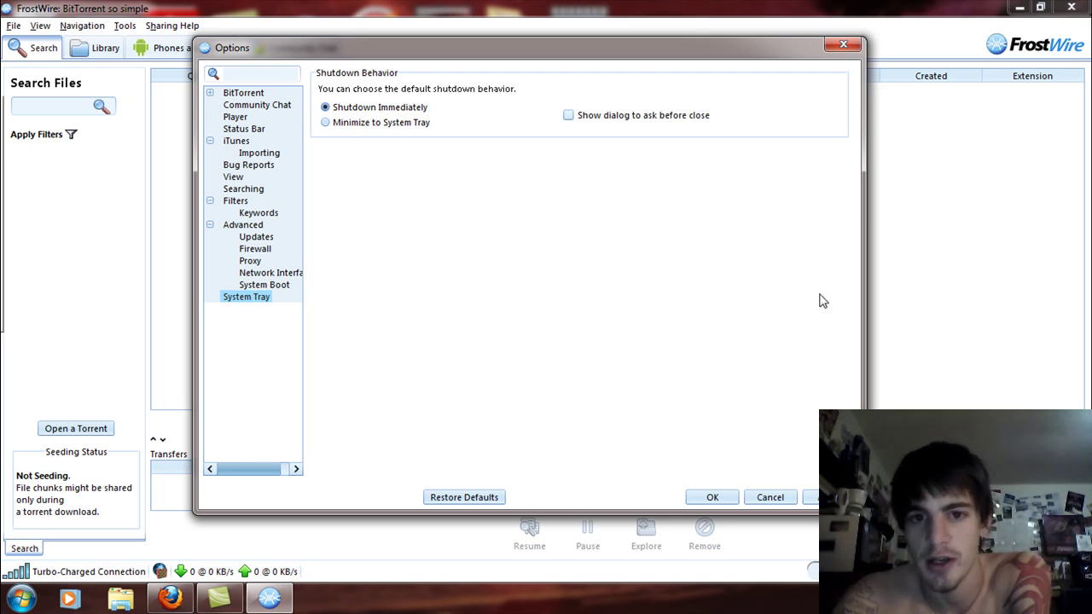
pyautogui.click(568, 116)
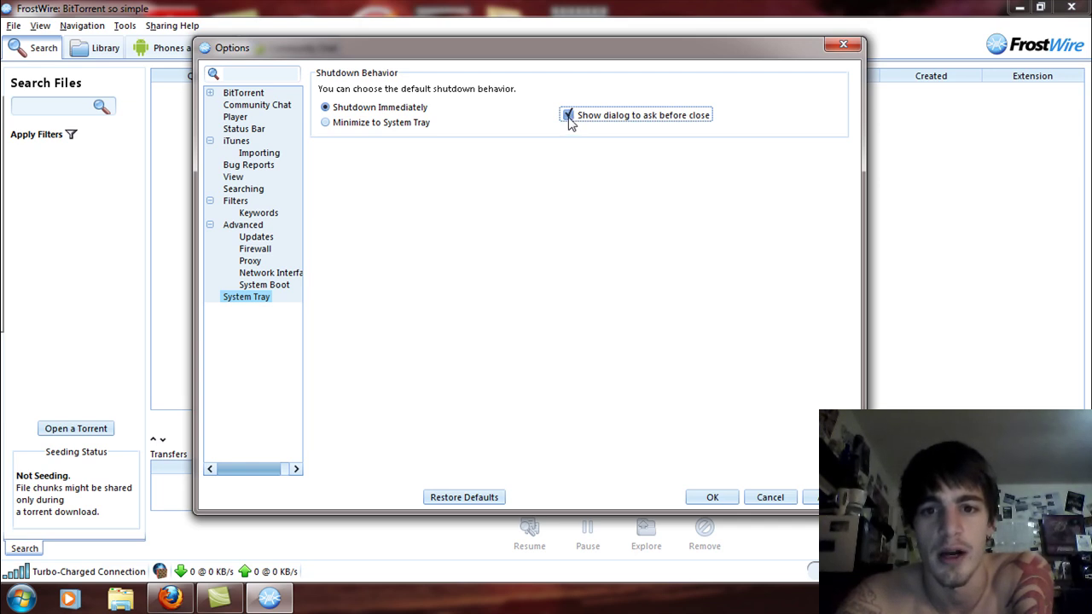
pyautogui.click(569, 116)
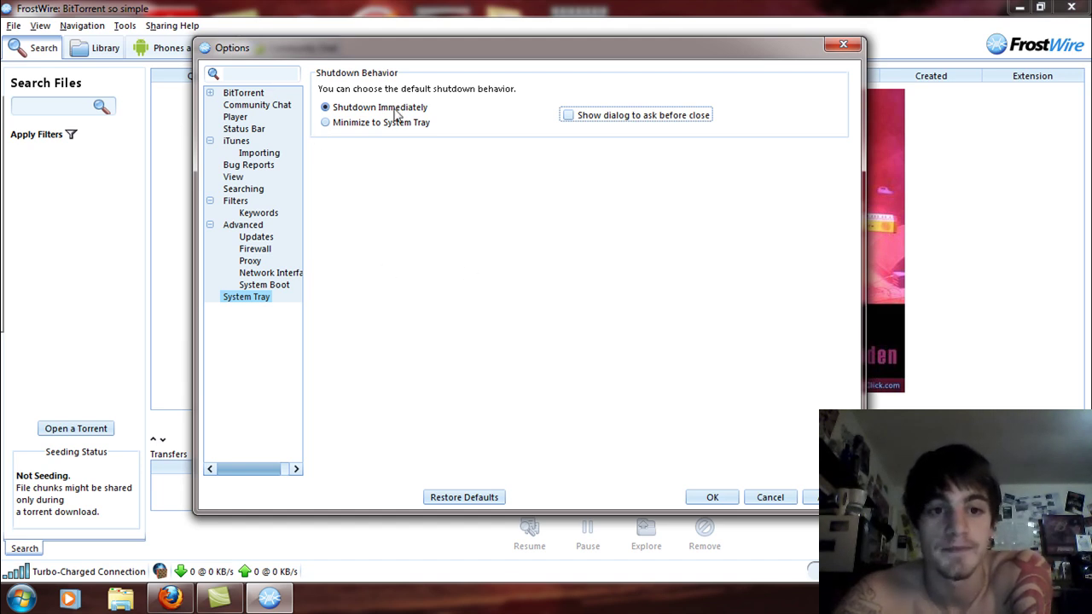
pyautogui.click(713, 499)
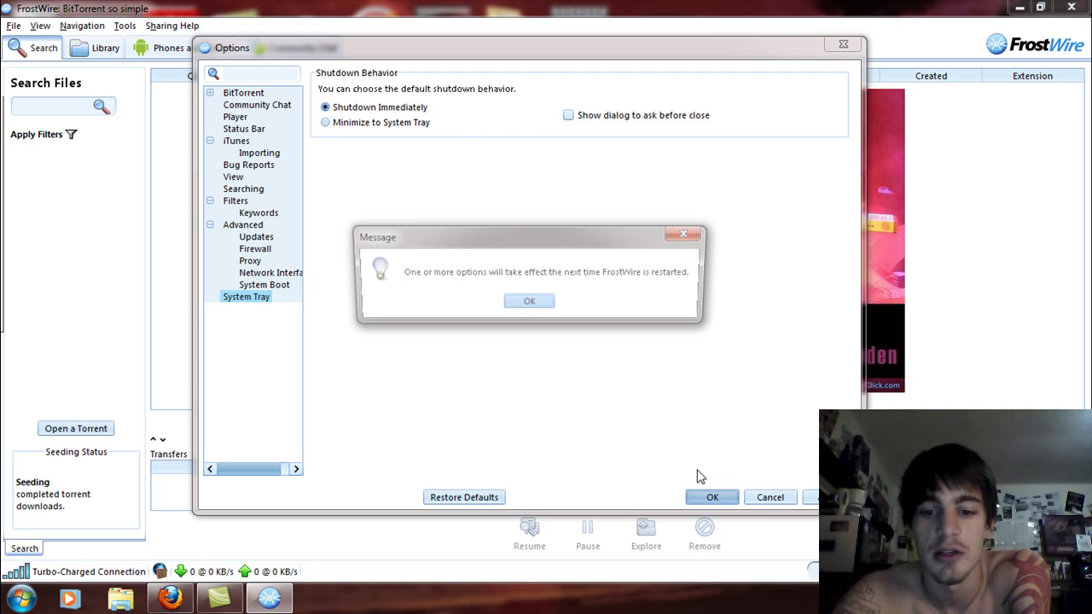
pyautogui.click(529, 305)
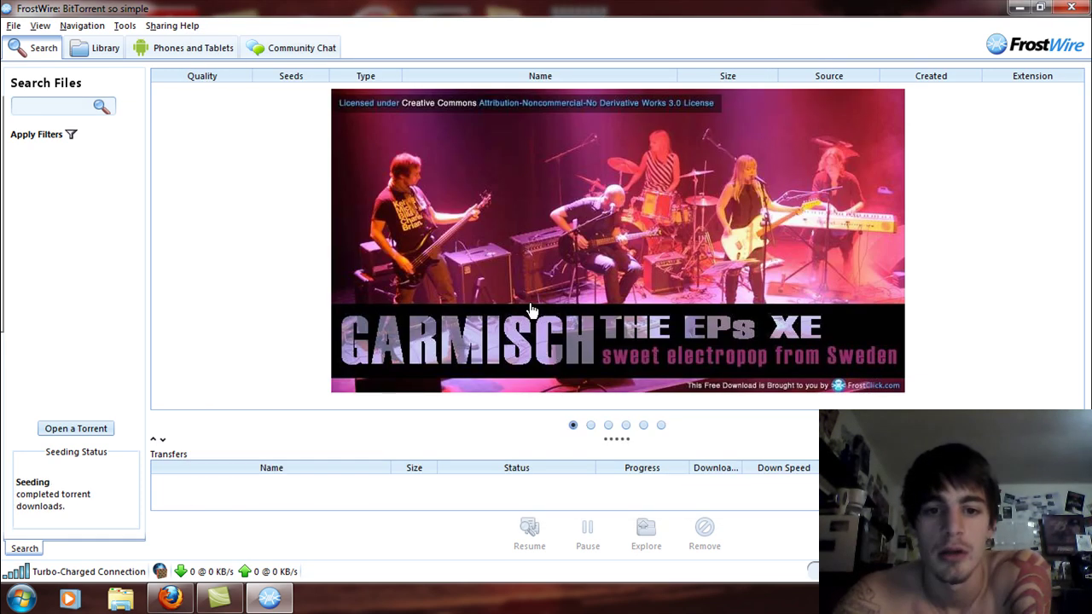